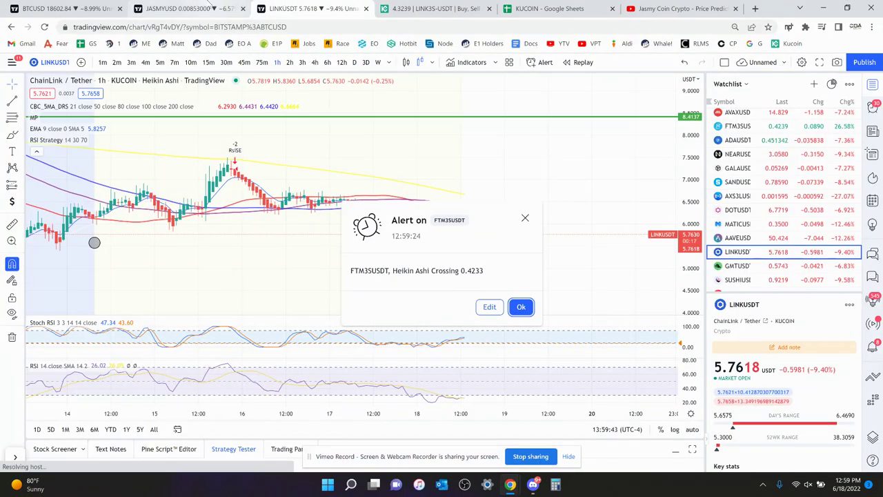
# Switch from the LINKUSDT chart to the JASMYUSD chart and load the Coinbase GALAUSD symbol there.
pyautogui.click(207, 5)
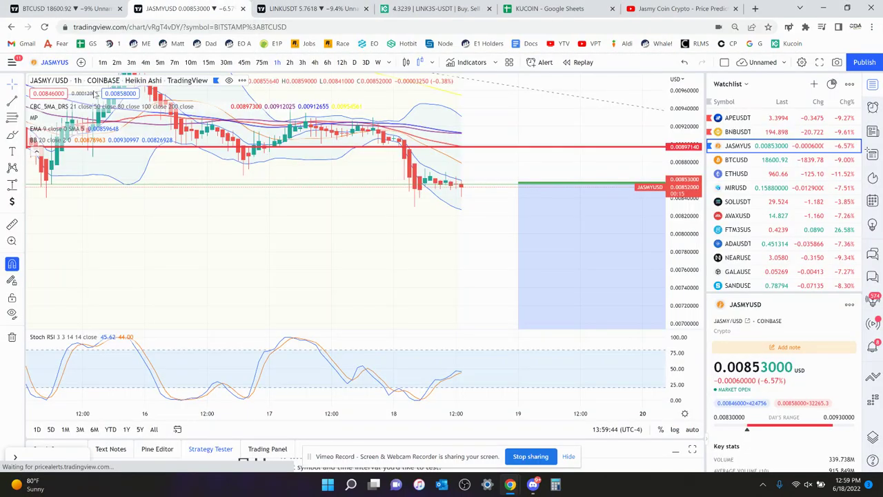
pyautogui.click(56, 62)
pyautogui.write('GALA')
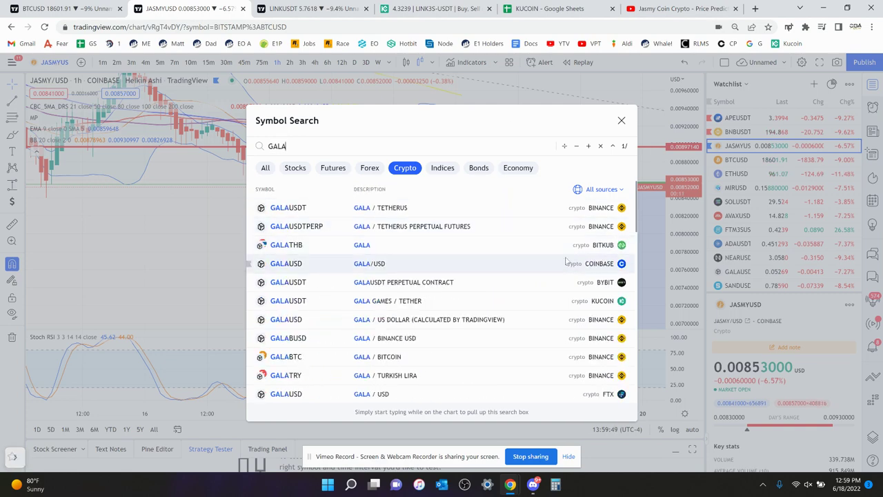
pyautogui.click(566, 262)
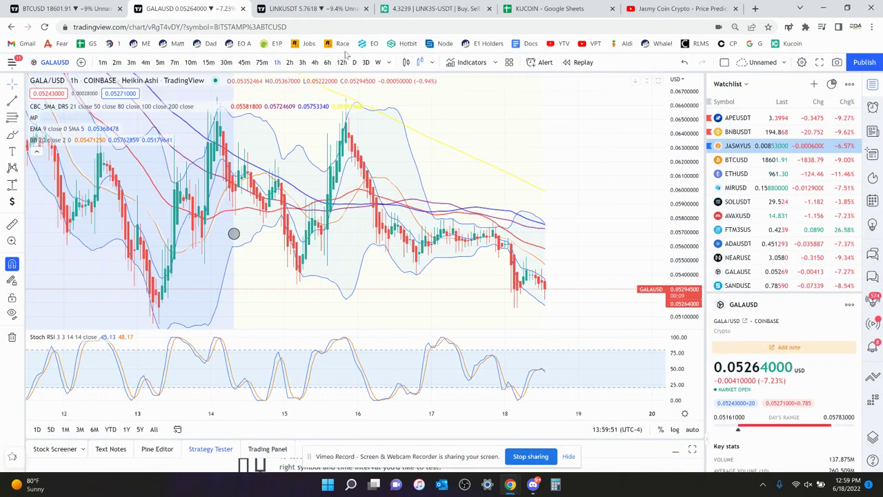
# Examine recent GALAUSD price action on the daily chart at a compressed price scale, dismissing the UNFIUSDT alert.
pyautogui.click(354, 62)
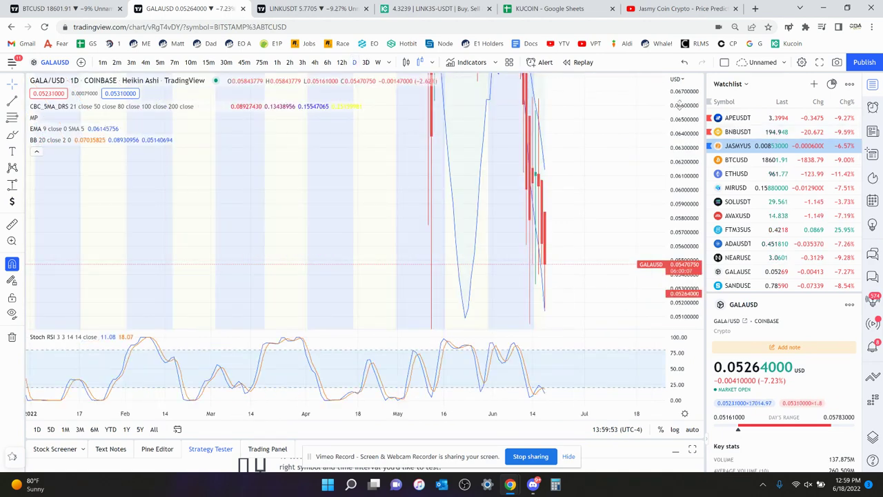
pyautogui.moveTo(675, 266); pyautogui.dragTo(676, 290)
pyautogui.moveTo(589, 147); pyautogui.dragTo(538, 221)
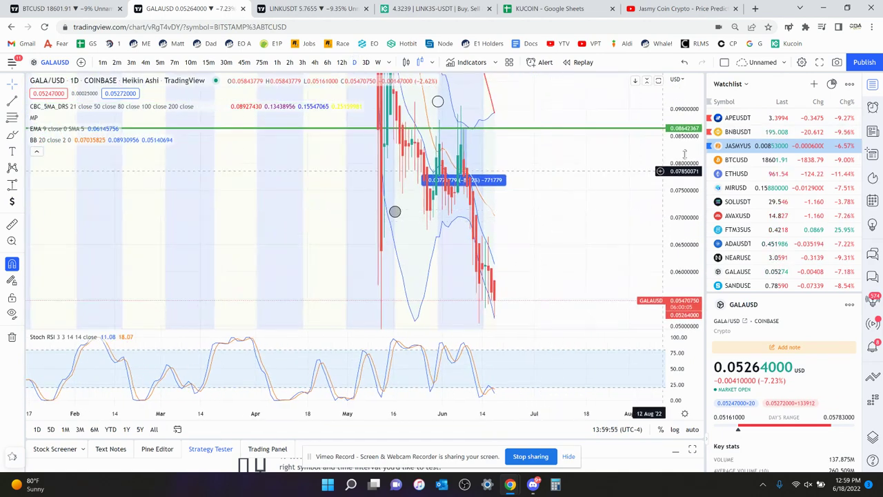
pyautogui.moveTo(688, 115); pyautogui.dragTo(685, 215)
pyautogui.moveTo(582, 202); pyautogui.dragTo(522, 206)
pyautogui.moveTo(687, 104); pyautogui.dragTo(689, 170)
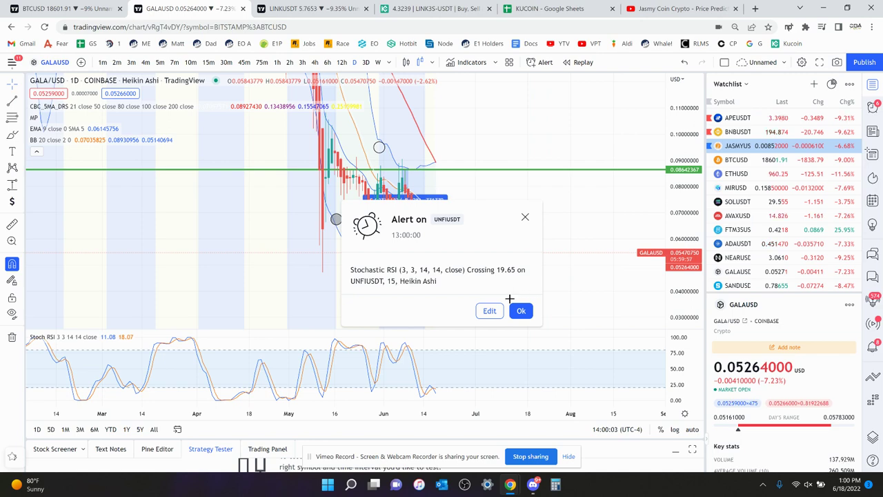
pyautogui.click(521, 310)
pyautogui.moveTo(461, 258); pyautogui.dragTo(522, 255)
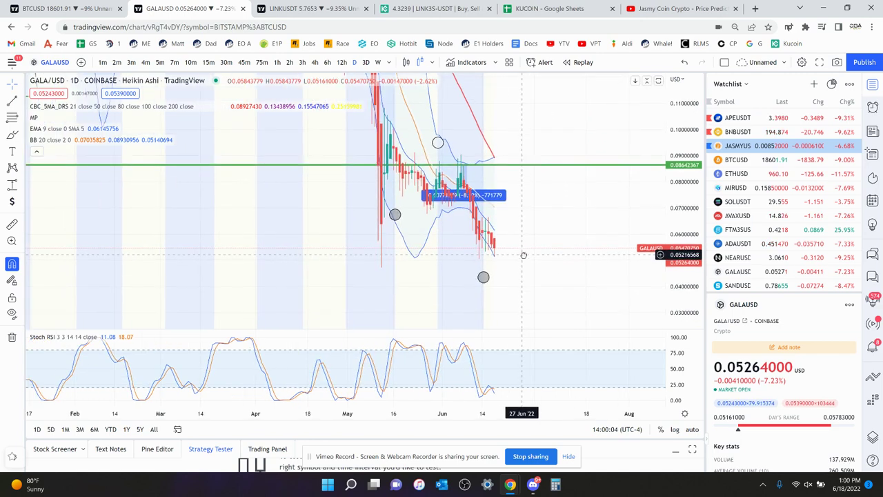
# On the 3-day chart, extend the existing Fibonacci retracement's lower end to about 0.0559 at 7 September 2022.
pyautogui.click(365, 62)
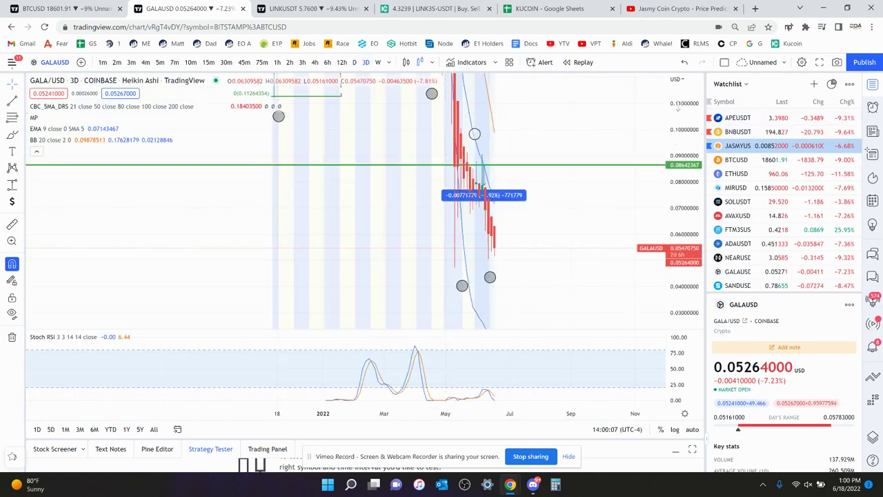
pyautogui.moveTo(586, 123); pyautogui.dragTo(577, 297)
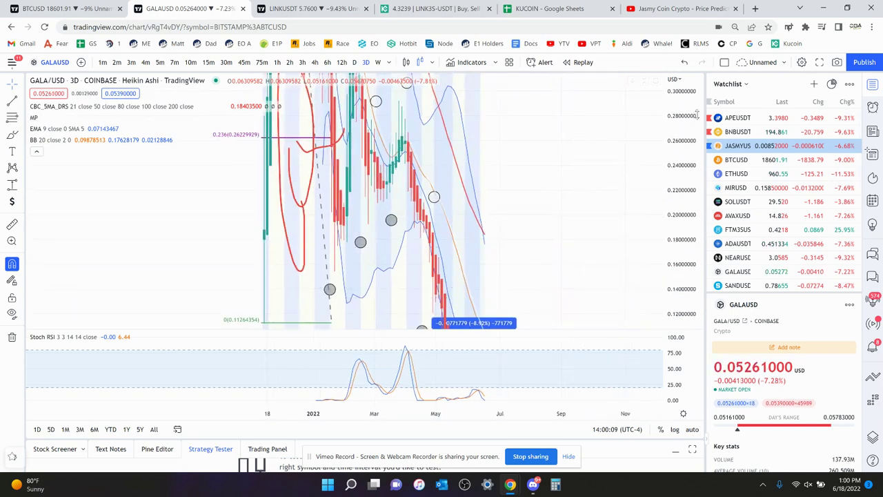
pyautogui.moveTo(681, 207); pyautogui.dragTo(681, 297)
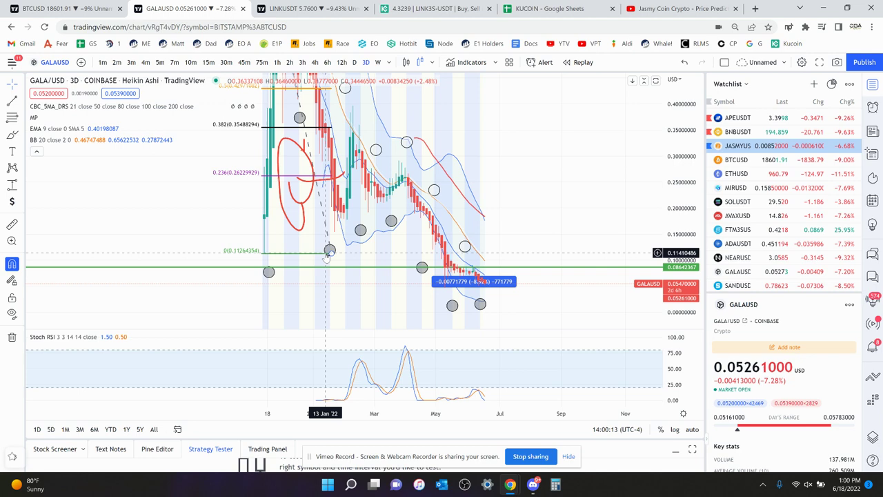
pyautogui.moveTo(569, 213); pyautogui.dragTo(525, 182)
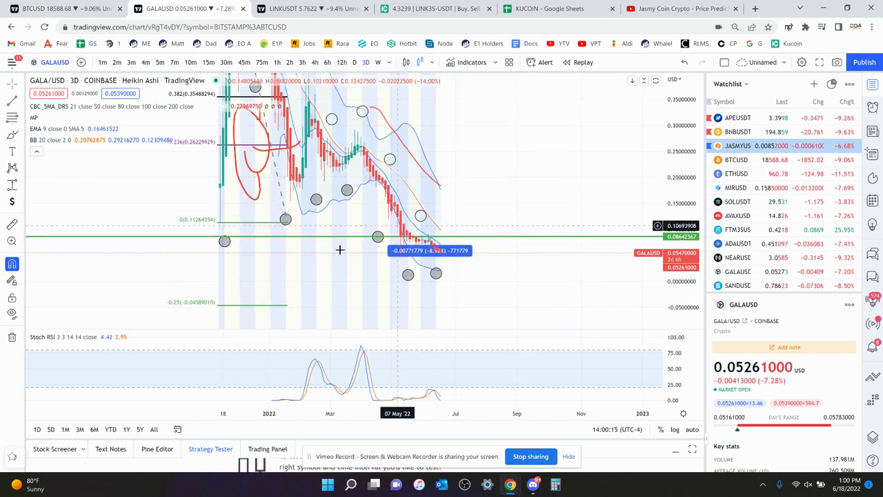
pyautogui.click(288, 223)
pyautogui.moveTo(288, 223)
pyautogui.mouseDown()
pyautogui.moveTo(506, 269)
pyautogui.moveTo(523, 253)
pyautogui.mouseUp()
pyautogui.moveTo(679, 282); pyautogui.dragTo(678, 173)
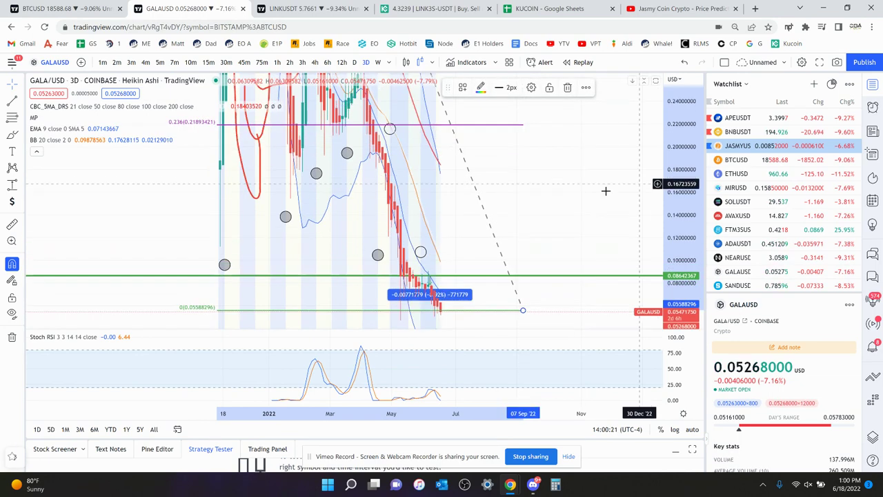
pyautogui.moveTo(592, 198); pyautogui.dragTo(580, 123)
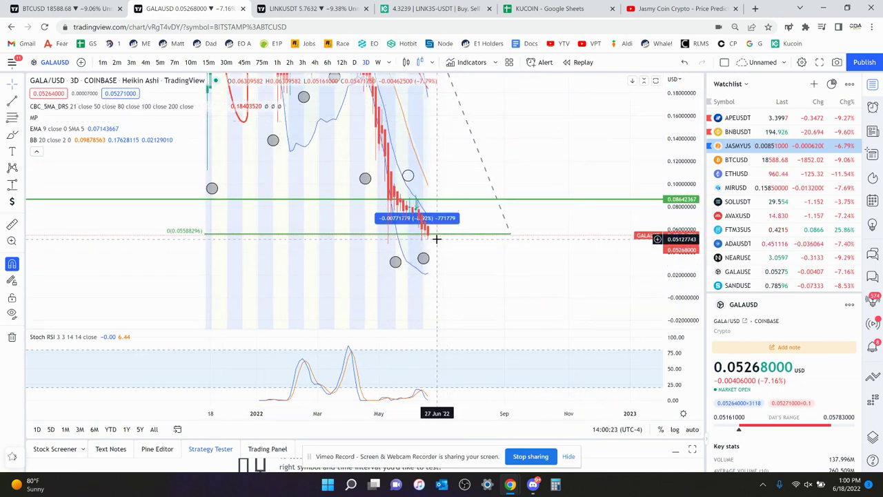
# Return to the daily chart, dismiss the FTM3SUSDT alert and delete the old Fibonacci retracement.
pyautogui.click(354, 62)
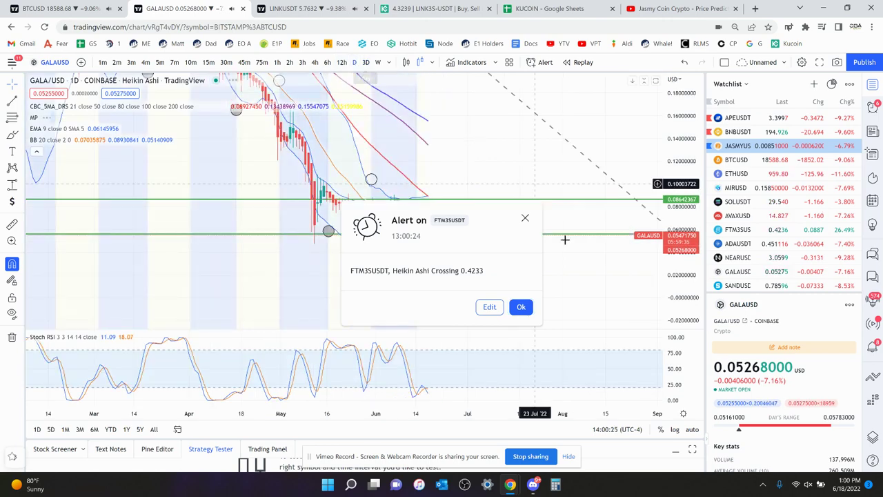
pyautogui.click(520, 306)
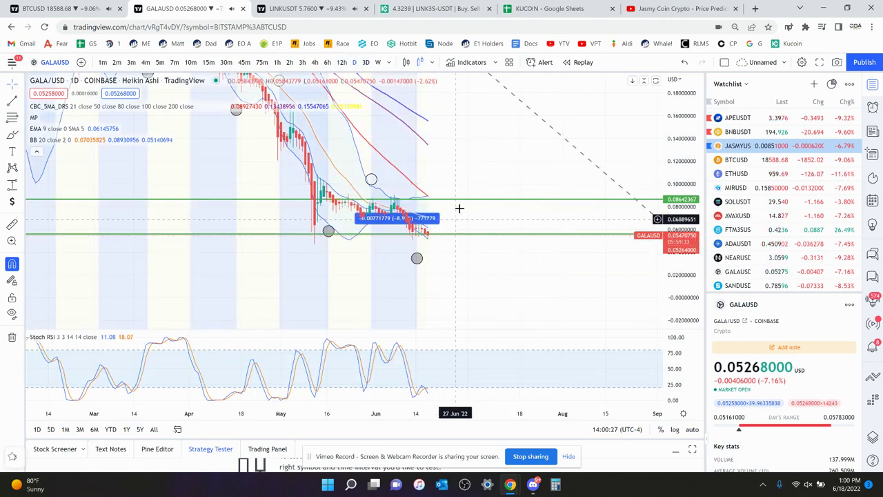
pyautogui.moveTo(482, 273); pyautogui.dragTo(468, 268)
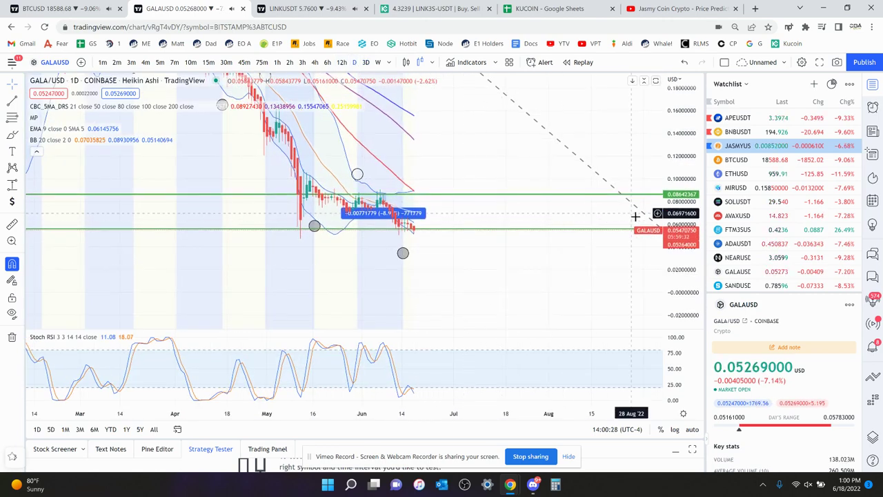
pyautogui.click(594, 170)
pyautogui.click(567, 89)
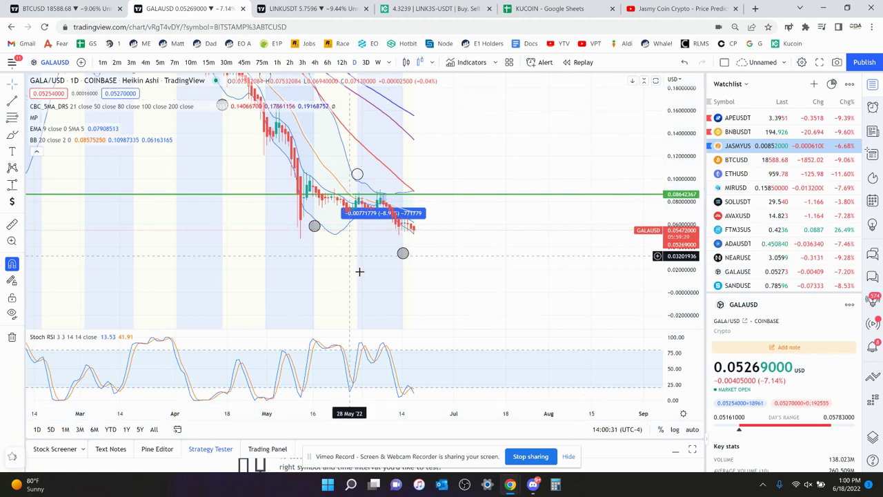
# On the weekly chart, draw a Fibonacci retracement from about 0.576 at 27 June 2022 to about 0.035 at 8 May 2023.
pyautogui.click(378, 62)
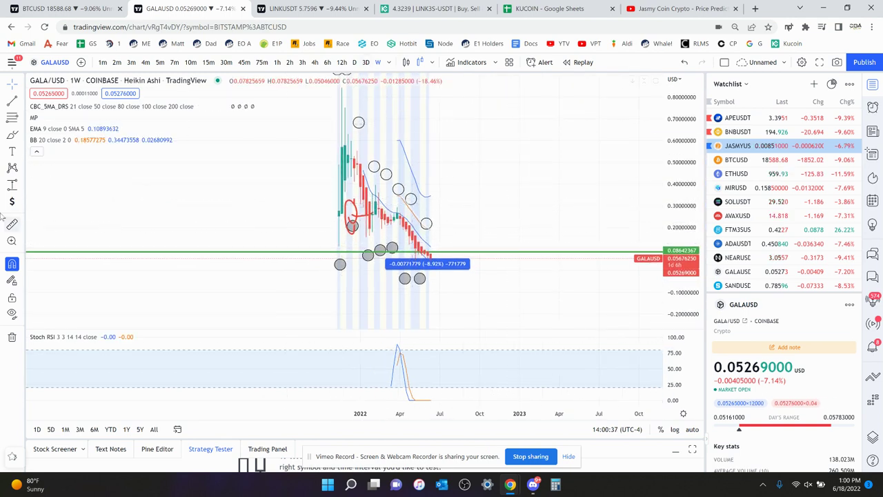
pyautogui.click(436, 145)
pyautogui.click(573, 264)
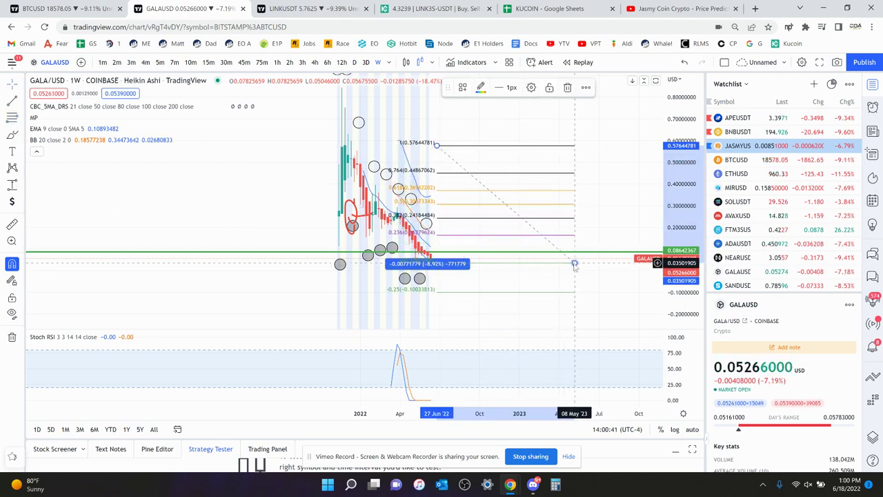
pyautogui.moveTo(683, 288); pyautogui.dragTo(683, 156)
pyautogui.moveTo(558, 292); pyautogui.dragTo(559, 198)
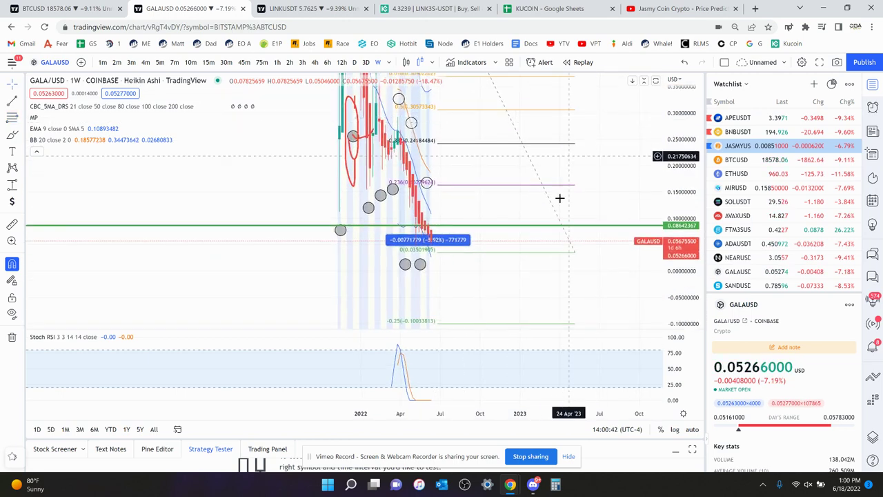
# Raise the new Fibonacci retracement's lower end point to about 0.0647 on the weekly chart.
pyautogui.click(575, 252)
pyautogui.moveTo(576, 253); pyautogui.dragTo(578, 247)
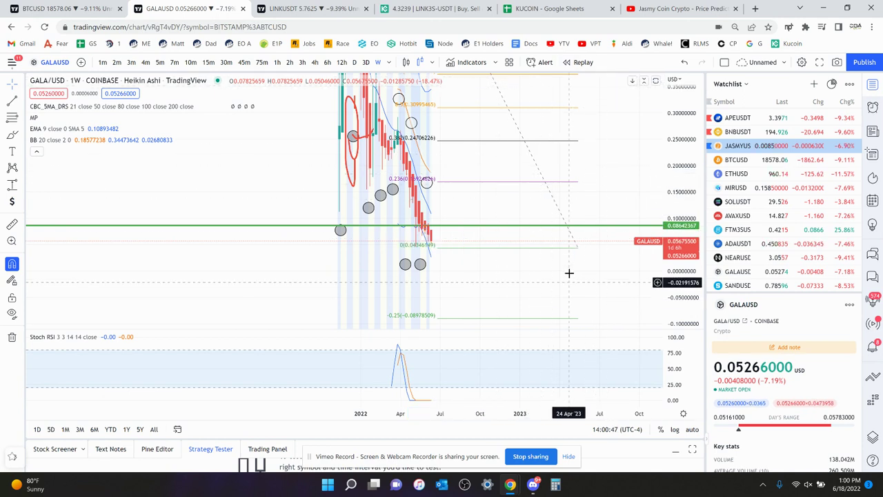
pyautogui.moveTo(582, 253); pyautogui.dragTo(587, 240)
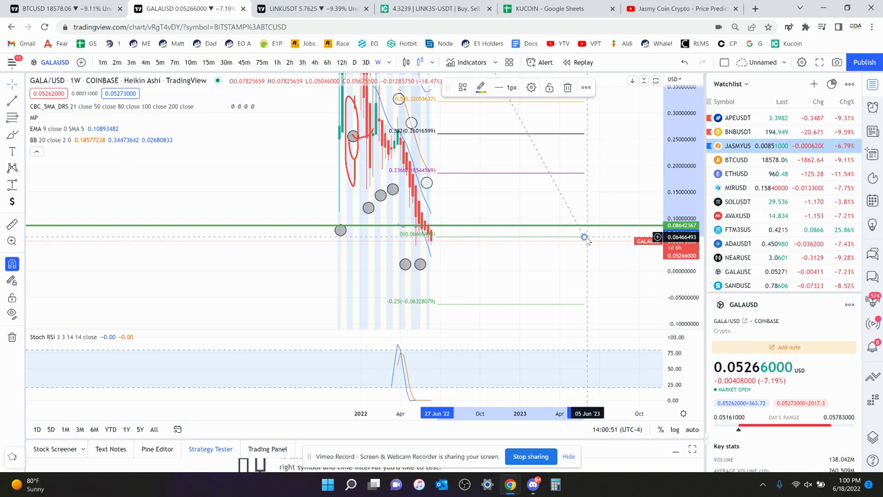
pyautogui.click(469, 185)
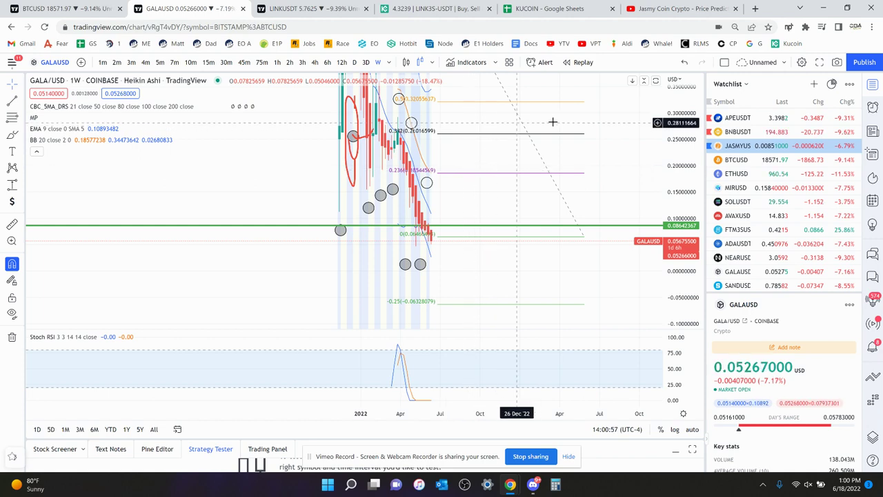
# On the 3-day chart, move the Fibonacci retracement's lower end point to about 0.0541 at 4 May 2023.
pyautogui.click(365, 62)
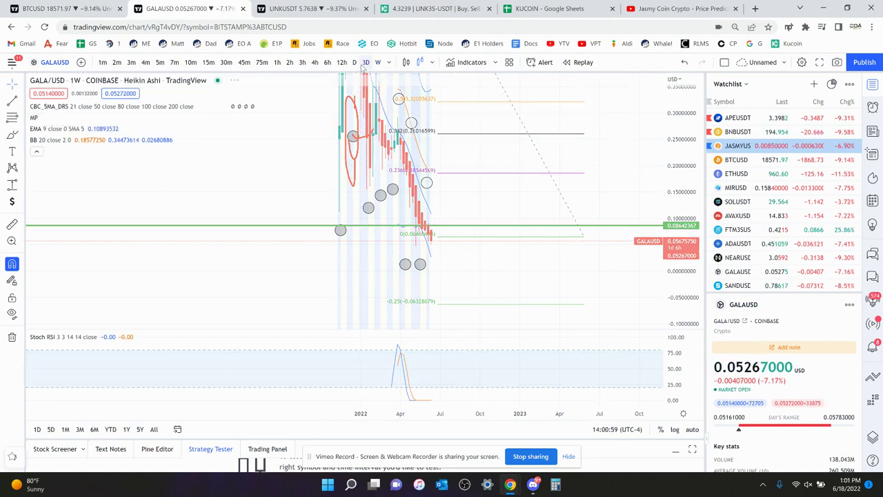
pyautogui.moveTo(416, 268); pyautogui.dragTo(288, 271)
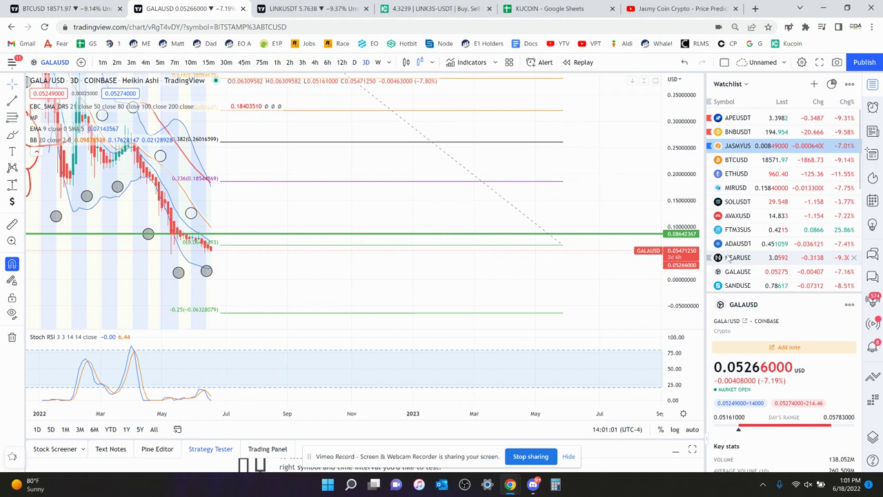
pyautogui.moveTo(563, 246); pyautogui.dragTo(539, 252)
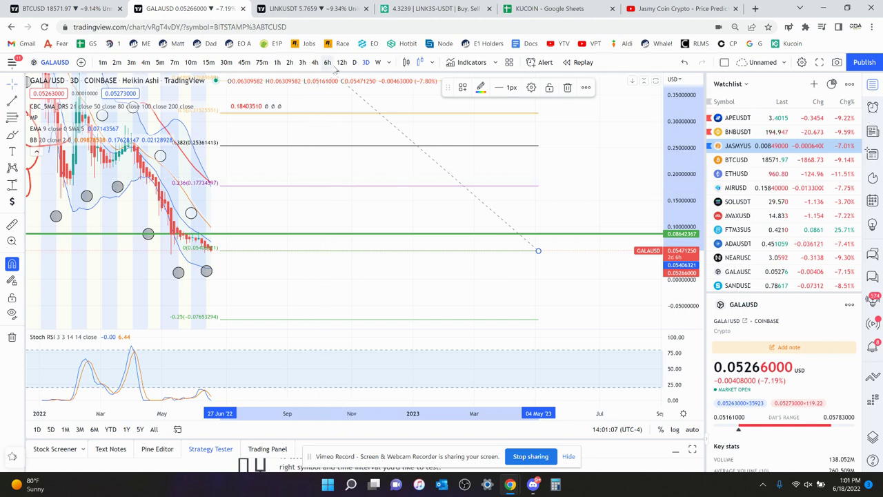
# On the daily chart, shorten the Fibonacci retracement so its lower end sits at about 0.0488 on 16 October 2022.
pyautogui.click(353, 63)
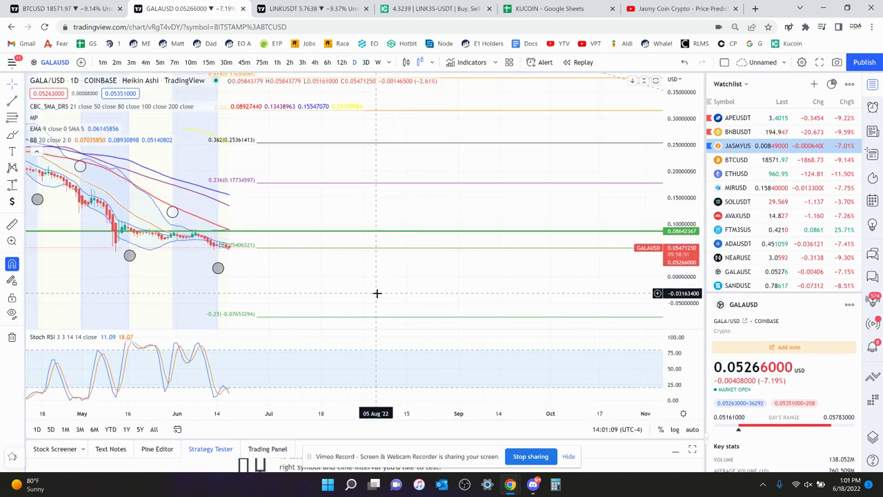
pyautogui.moveTo(314, 281); pyautogui.dragTo(129, 280)
pyautogui.scroll(-5, 292, 185)
pyautogui.moveTo(400, 272); pyautogui.dragTo(261, 288)
pyautogui.moveTo(562, 274); pyautogui.dragTo(402, 278)
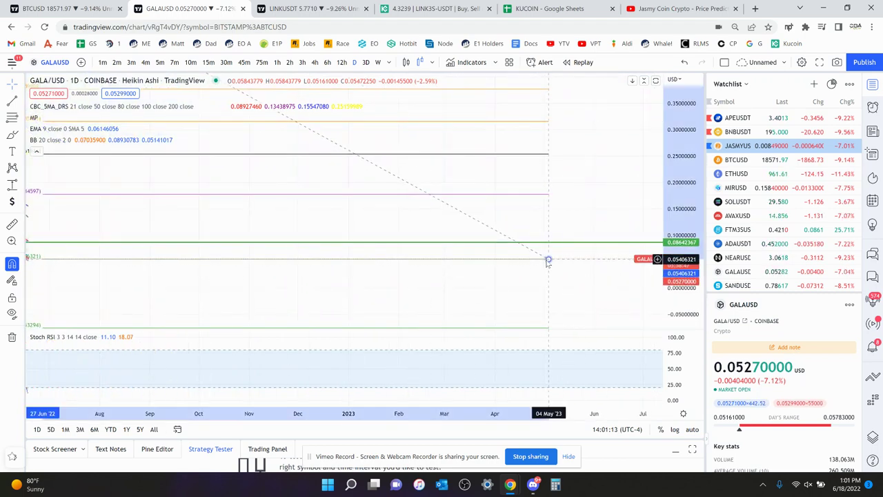
pyautogui.moveTo(256, 291); pyautogui.dragTo(230, 286)
pyautogui.moveTo(263, 283); pyautogui.dragTo(700, 244)
pyautogui.moveTo(558, 265); pyautogui.dragTo(385, 262)
pyautogui.moveTo(508, 244)
pyautogui.mouseDown()
pyautogui.moveTo(499, 239)
pyautogui.moveTo(500, 219)
pyautogui.mouseUp()
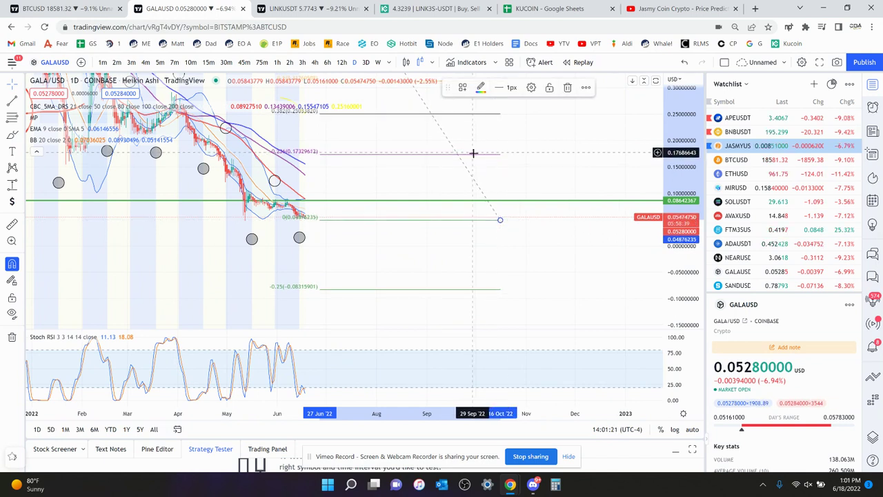
pyautogui.moveTo(536, 131); pyautogui.dragTo(551, 152)
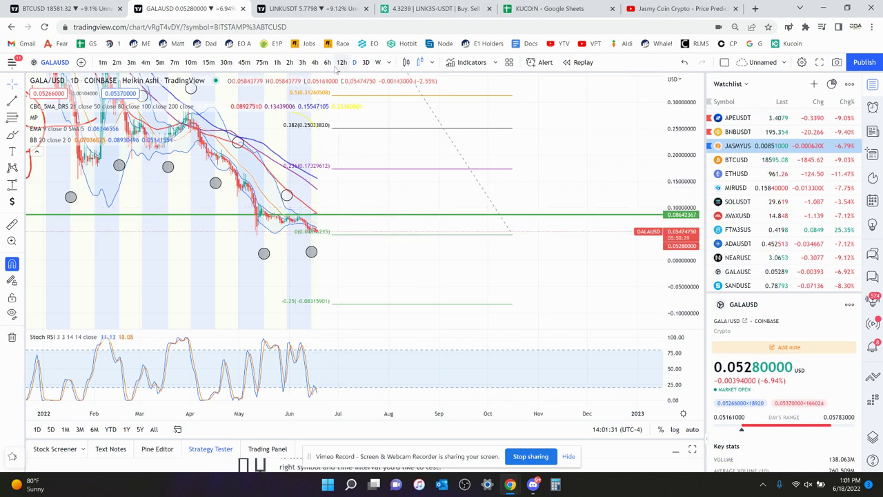
# Maximize the Stoch RSI pane and compare the indicator on the daily, 4-hour and 1-hour intervals.
pyautogui.doubleClick(402, 369)
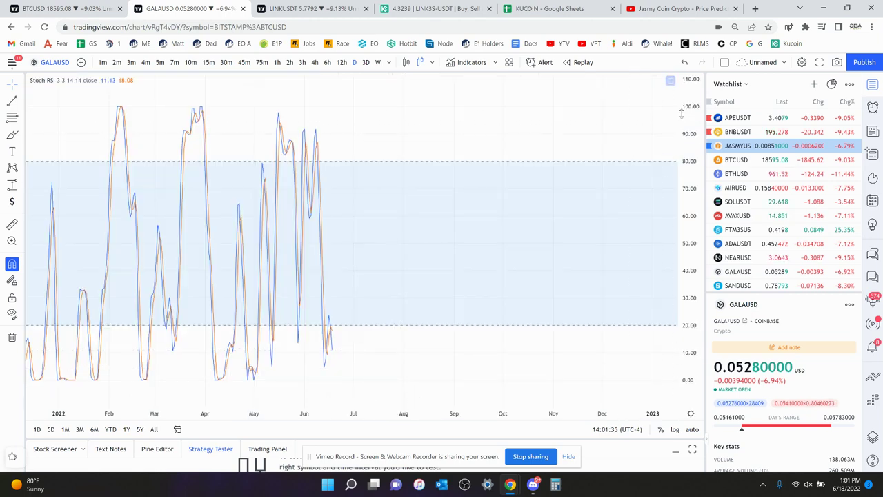
pyautogui.moveTo(682, 114); pyautogui.dragTo(679, 175)
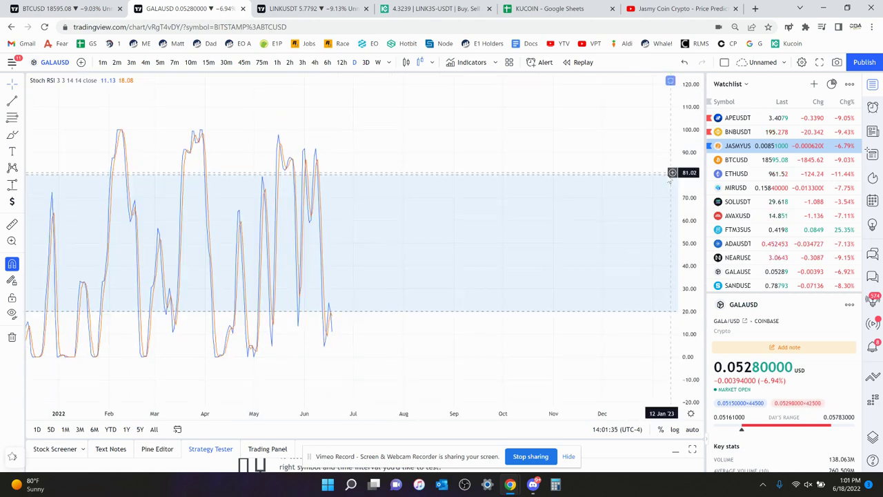
pyautogui.click(315, 63)
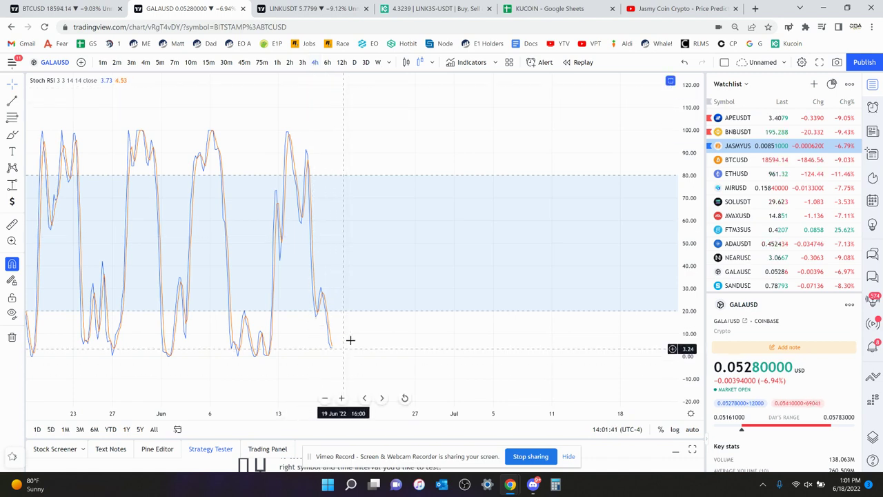
pyautogui.click(277, 64)
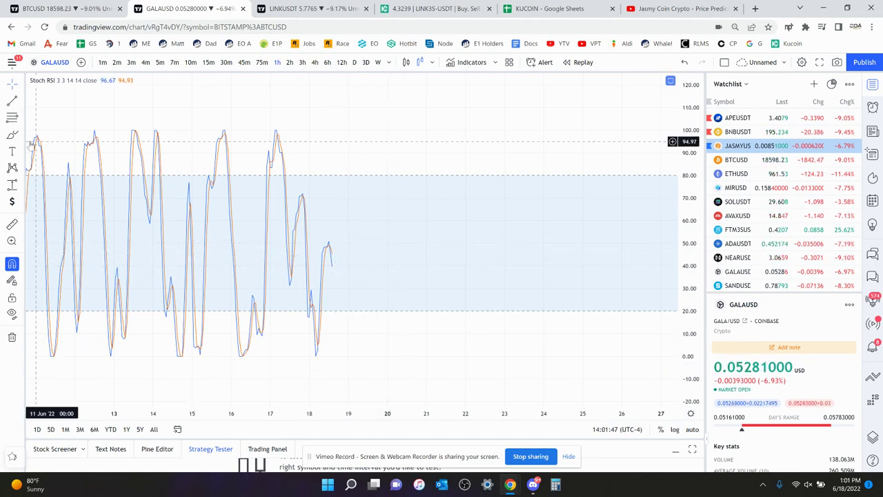
# Brush a small red loop around the 20–25 level at 19 June on the 1-hour Stoch RSI.
pyautogui.click(22, 134)
pyautogui.moveTo(314, 310); pyautogui.dragTo(314, 301)
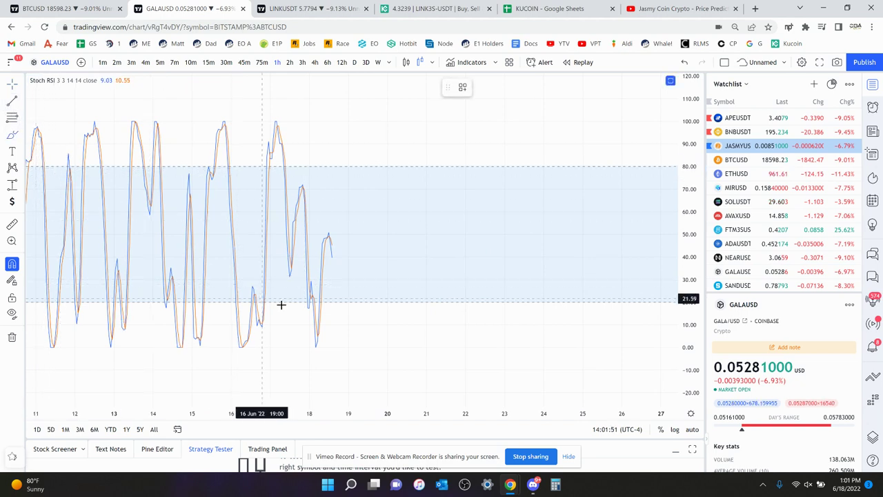
pyautogui.moveTo(343, 302); pyautogui.dragTo(352, 287)
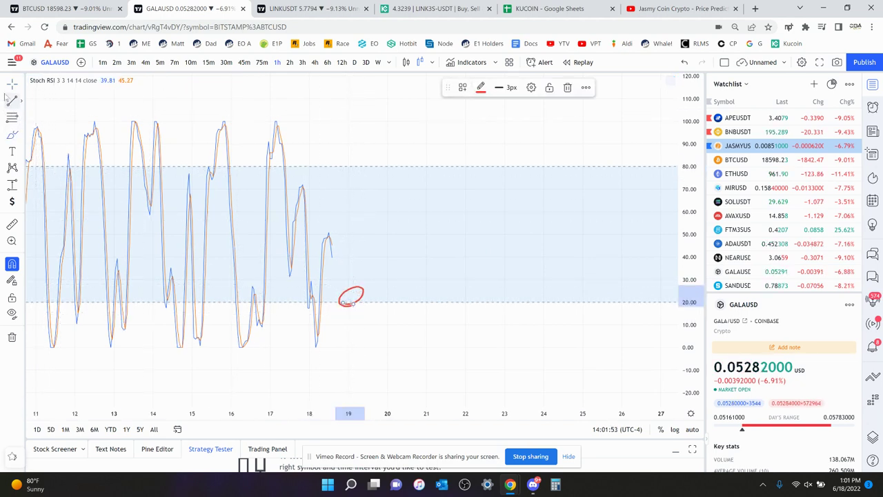
# Compare the Stoch RSI on the 15-minute, 4-hour and daily intervals, and restore the price chart above it.
pyautogui.click(204, 62)
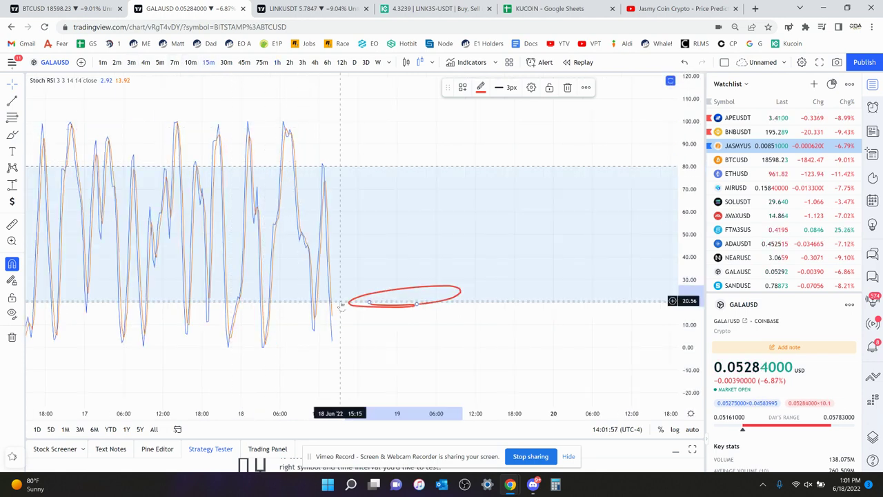
pyautogui.click(315, 62)
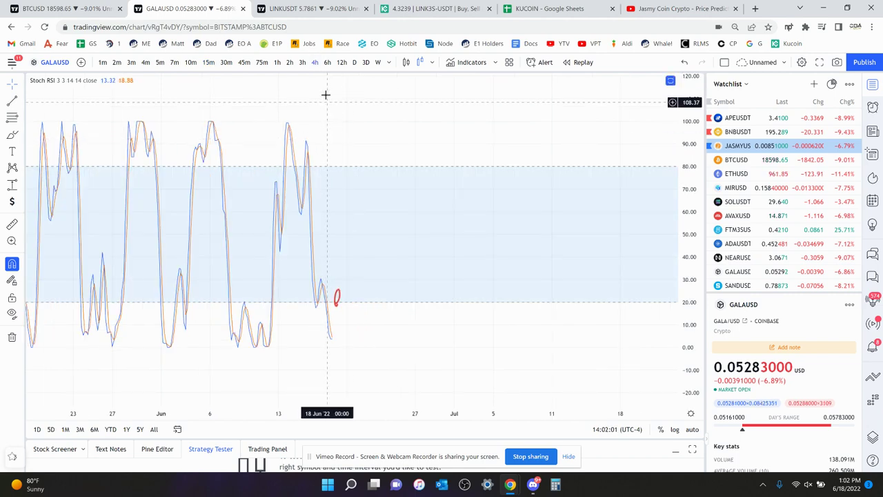
pyautogui.click(355, 63)
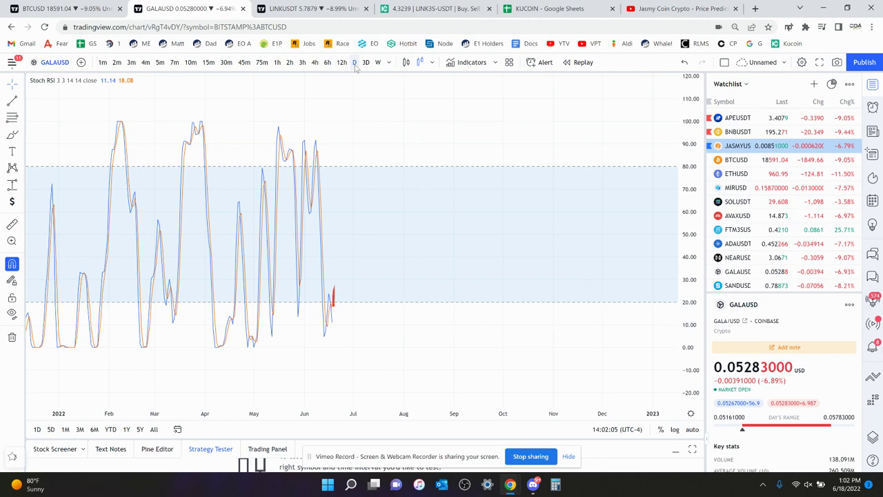
pyautogui.moveTo(363, 103); pyautogui.dragTo(376, 106)
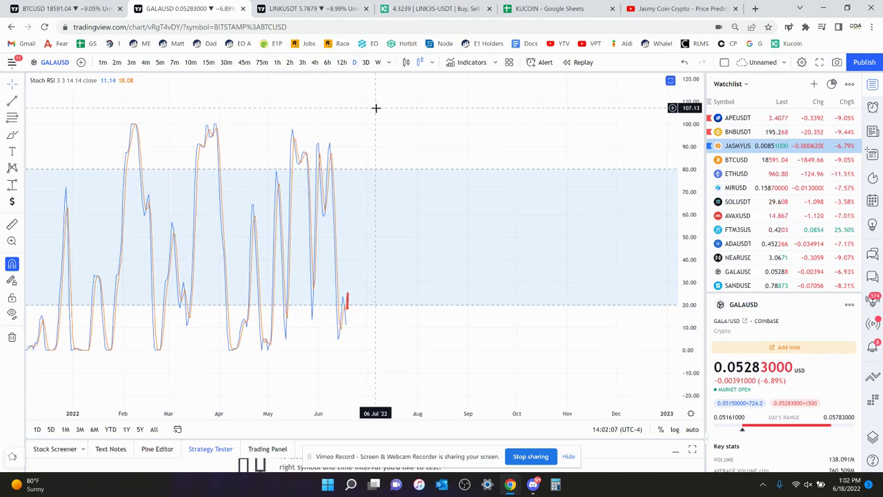
pyautogui.doubleClick(422, 114)
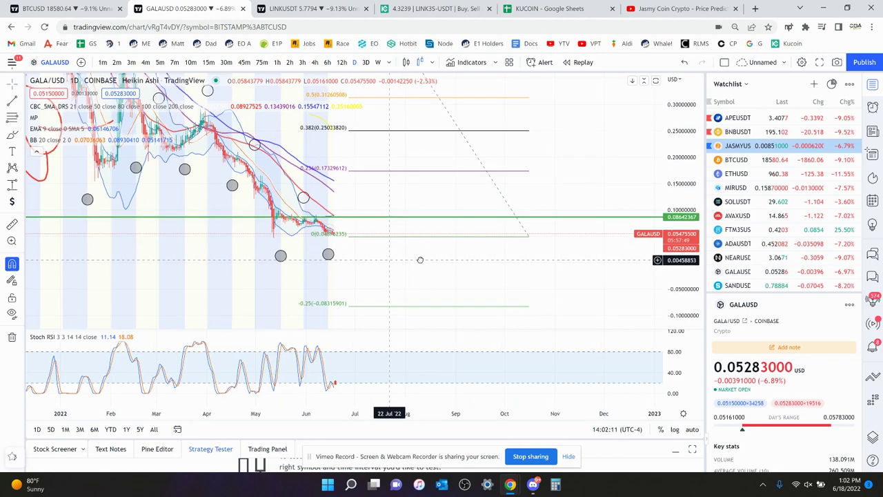
# Examine recent price action against the retracement's 0 level on the daily and 4-hour charts.
pyautogui.moveTo(420, 260); pyautogui.dragTo(560, 261)
pyautogui.scroll(4, 344, 169)
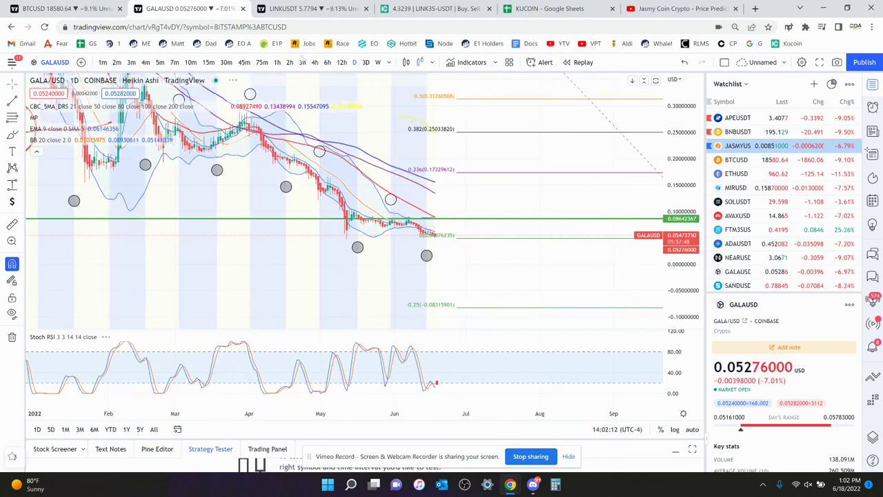
pyautogui.click(317, 63)
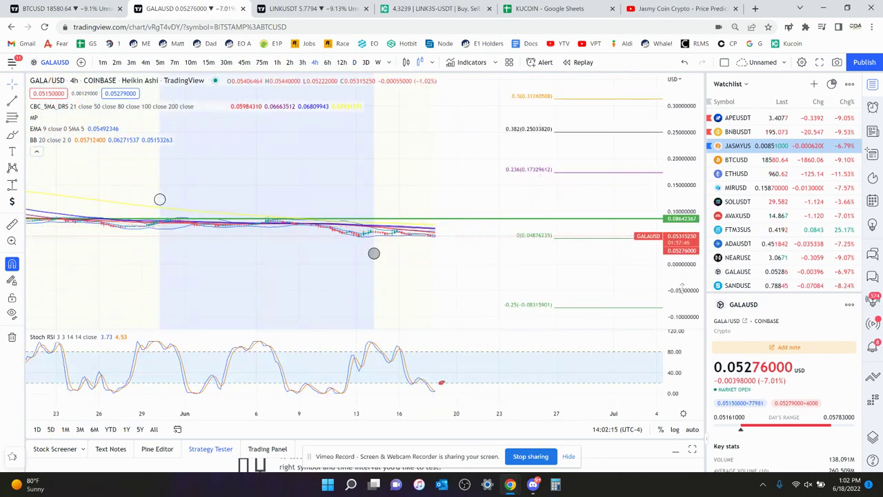
pyautogui.moveTo(479, 231); pyautogui.dragTo(416, 69)
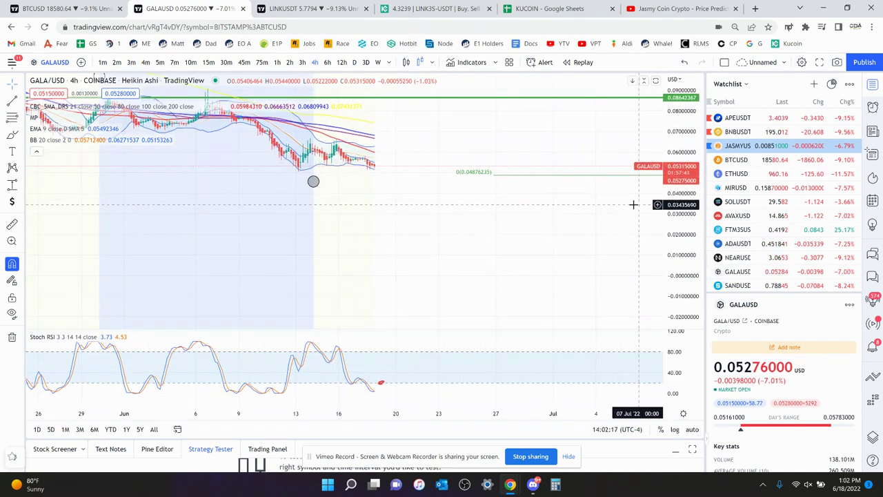
pyautogui.moveTo(477, 198); pyautogui.dragTo(278, 204)
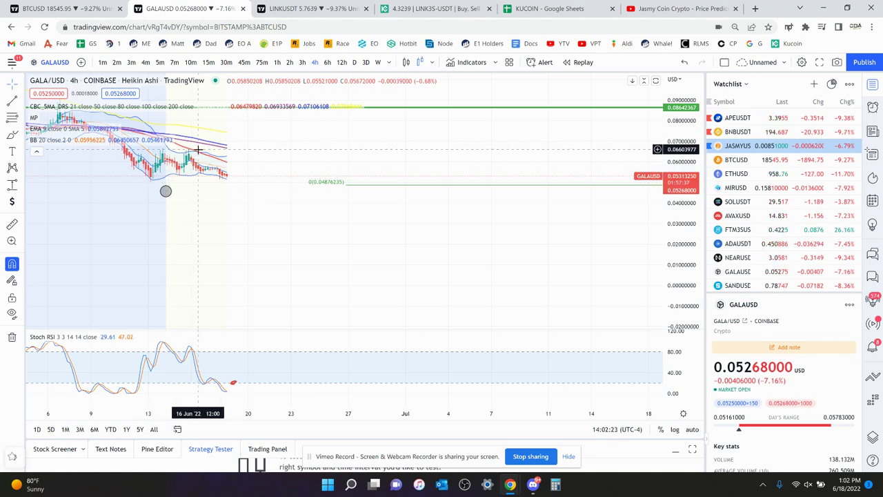
pyautogui.moveTo(219, 227); pyautogui.dragTo(350, 256)
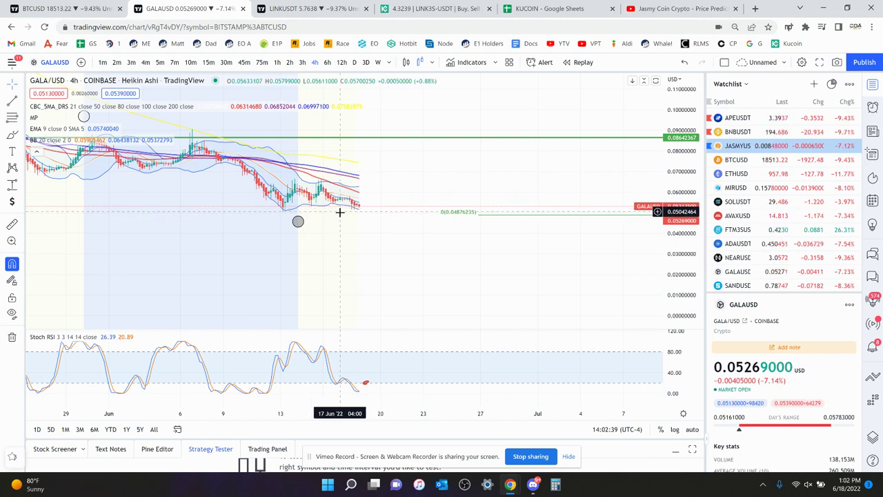
pyautogui.moveTo(437, 223); pyautogui.dragTo(223, 124)
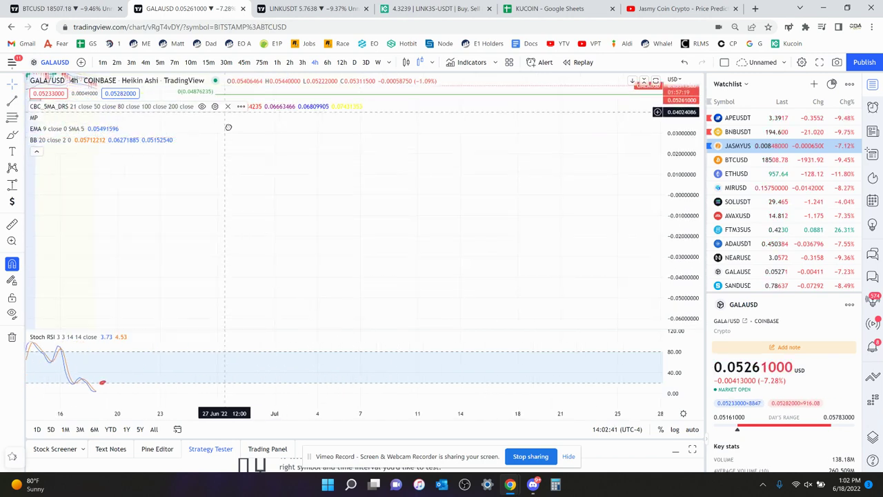
# Return to the daily chart, dismissing the FTM3SUSDT alert, and delete the old Fibonacci retracement.
pyautogui.click(354, 62)
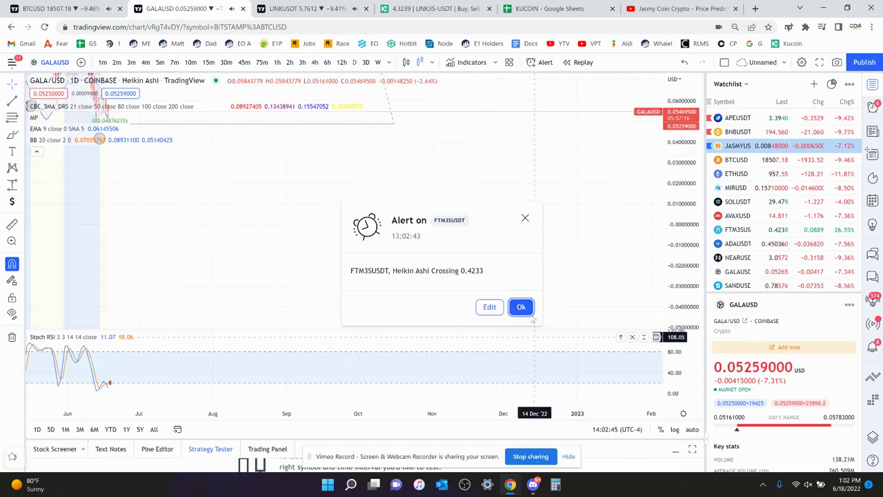
pyautogui.click(518, 302)
pyautogui.moveTo(445, 197); pyautogui.dragTo(585, 239)
pyautogui.moveTo(680, 144); pyautogui.dragTo(680, 219)
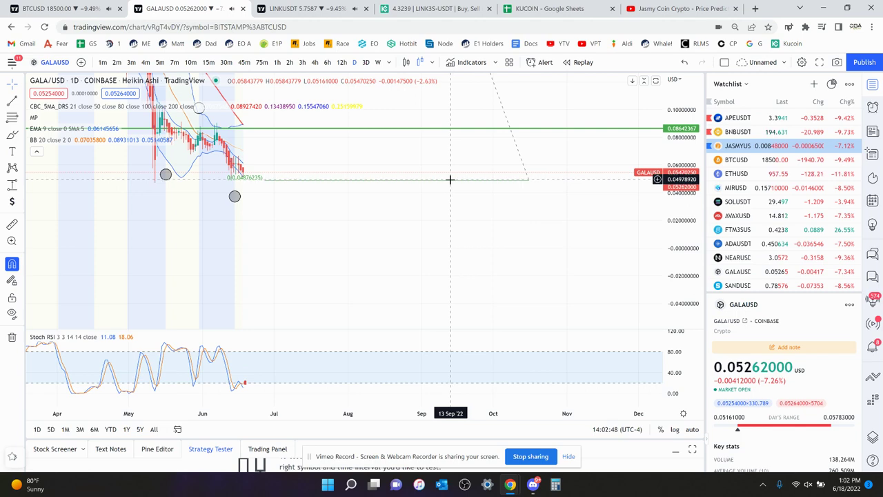
pyautogui.click(450, 180)
pyautogui.click(567, 87)
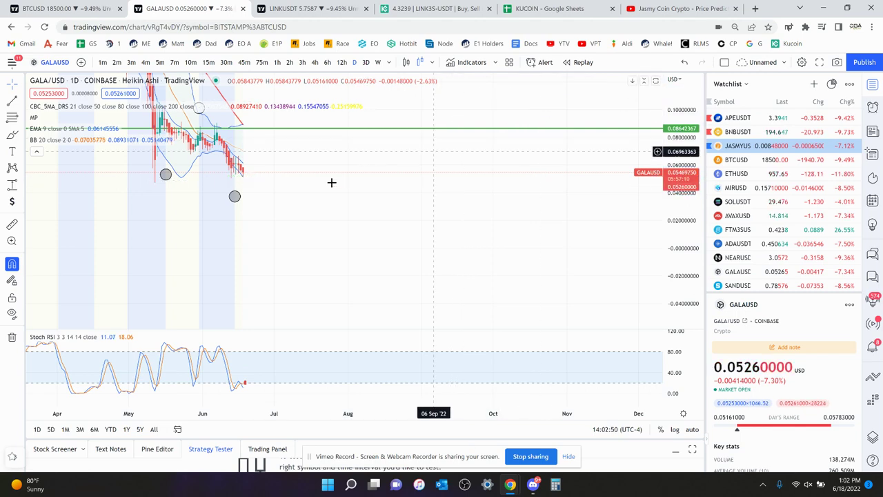
# Draw a Fibonacci retracement on the daily chart from about 0.0918 at 13 June 2022 down to about 0.0474 at 13 July 2022.
pyautogui.moveTo(346, 215); pyautogui.dragTo(453, 267)
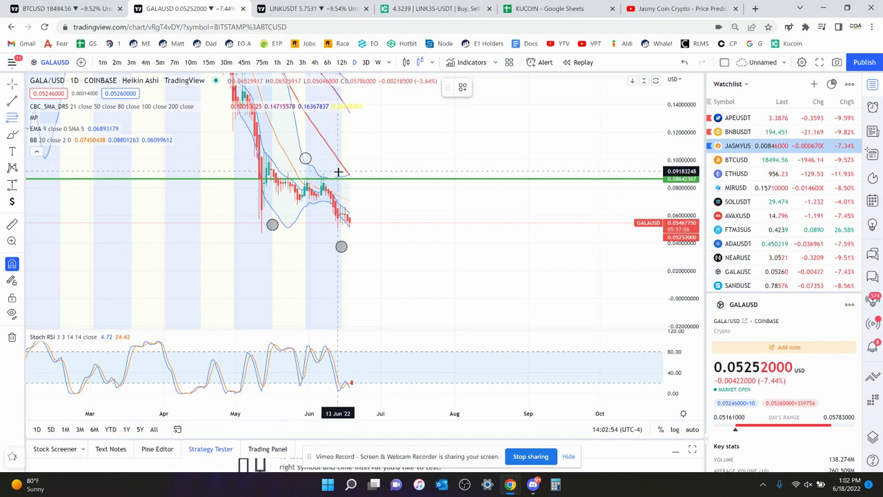
pyautogui.click(410, 231)
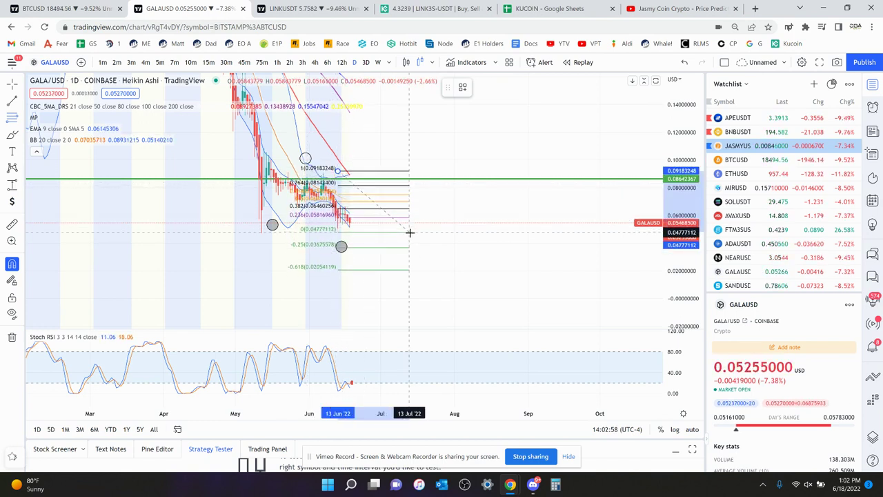
pyautogui.moveTo(545, 279); pyautogui.dragTo(647, 267)
pyautogui.scroll(4, 500, 238)
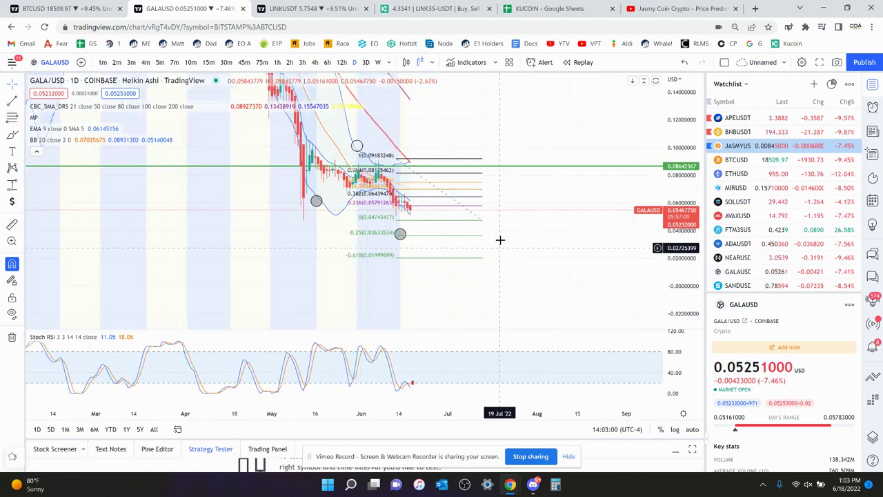
pyautogui.press('Return')
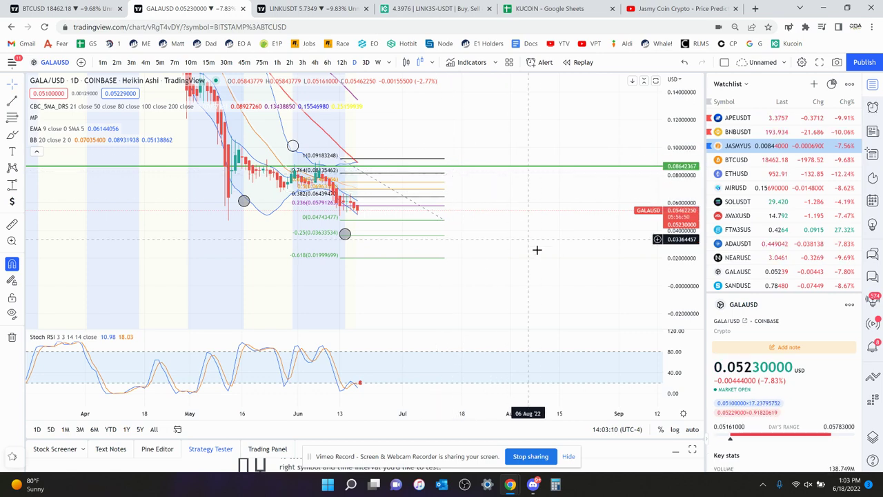
# Examine the daily candles against the new retracement's 0.236, 0, -0.25 and -0.618 levels.
pyautogui.moveTo(536, 251); pyautogui.dragTo(548, 221)
pyautogui.moveTo(671, 242); pyautogui.dragTo(667, 146)
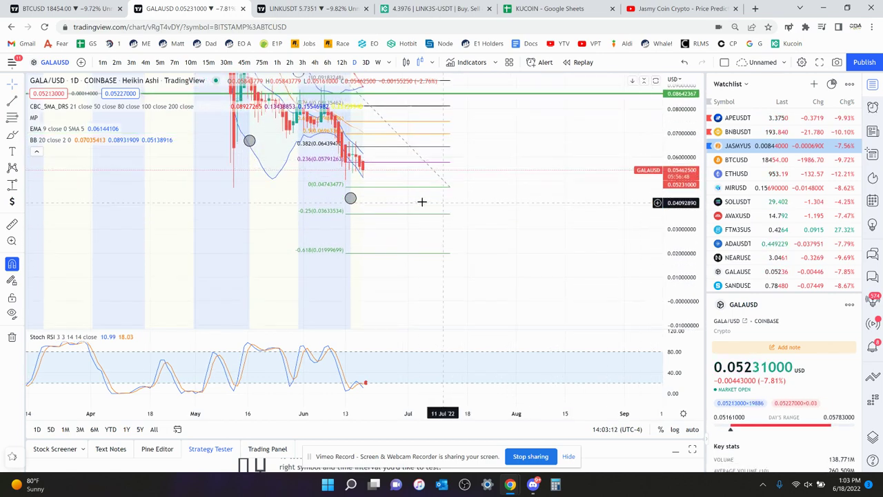
pyautogui.moveTo(409, 201); pyautogui.dragTo(532, 205)
pyautogui.scroll(5, 389, 199)
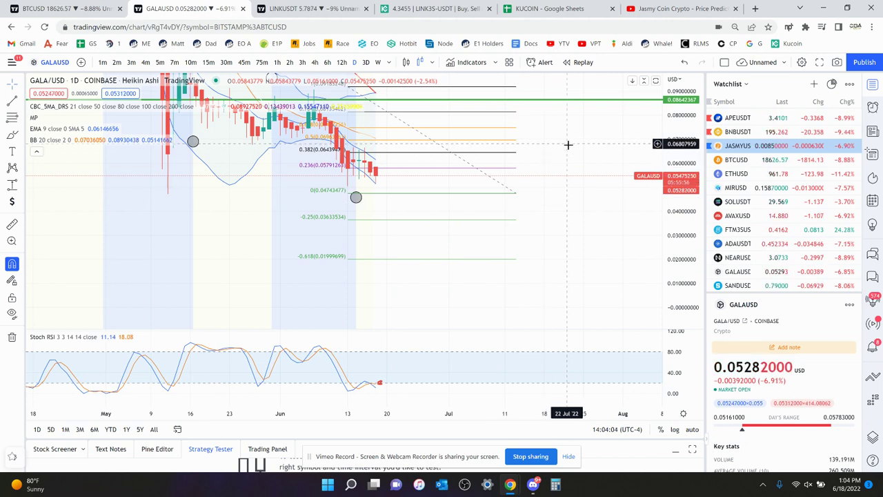
pyautogui.moveTo(570, 144); pyautogui.dragTo(536, 165)
pyautogui.moveTo(557, 253); pyautogui.dragTo(566, 234)
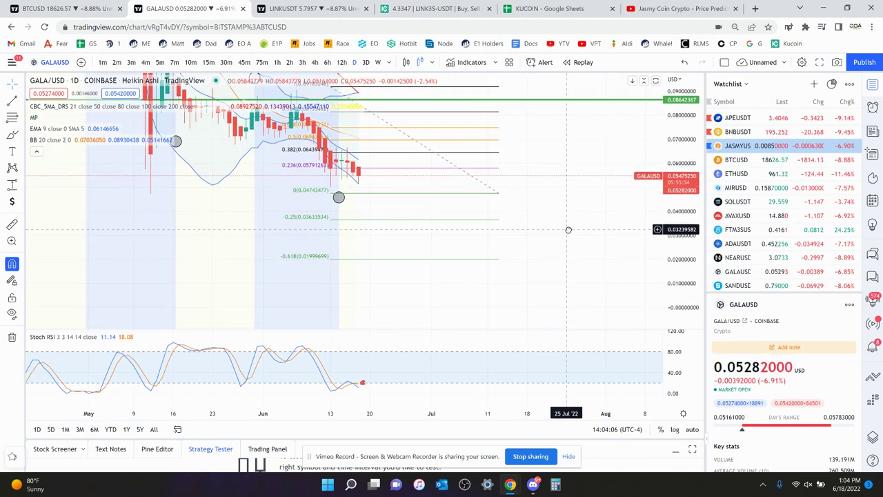